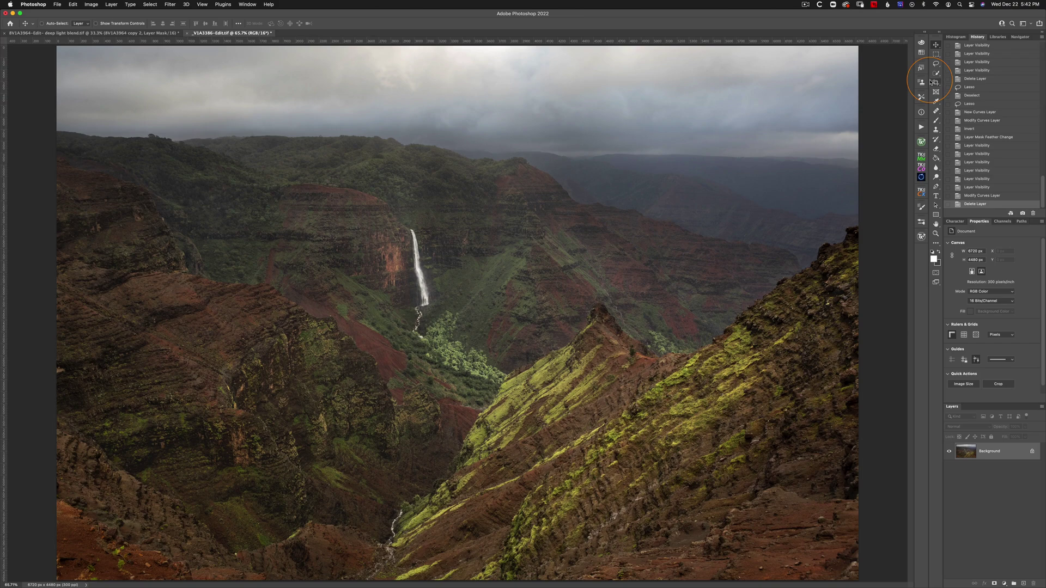
Zoom out and draw a loose lasso selection around the central canyon and waterfall, excluding the edges.
{"action": "left_click", "coordinate": [937, 63]}
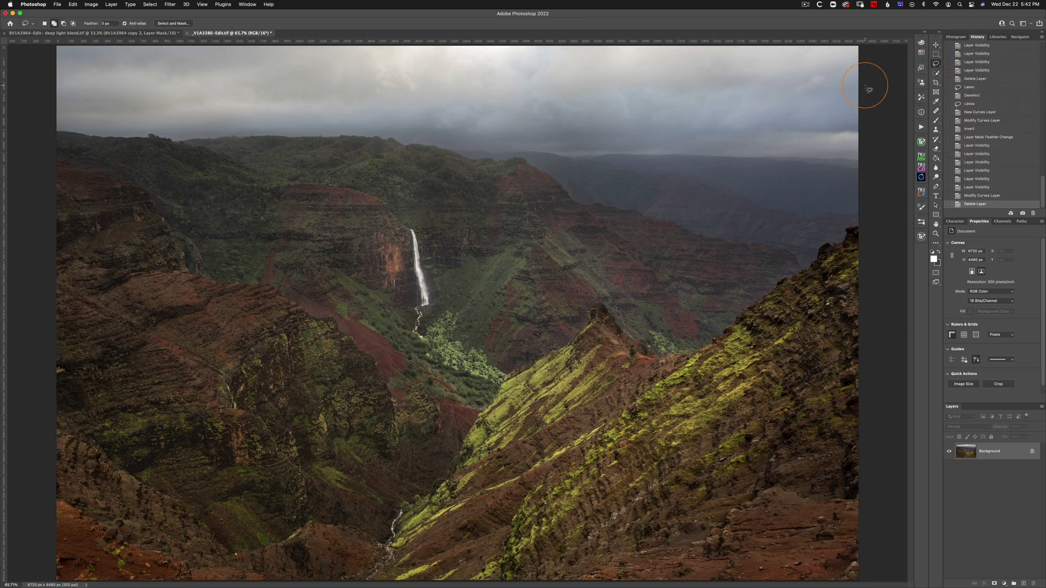
{"action": "key", "text": "super+minus"}
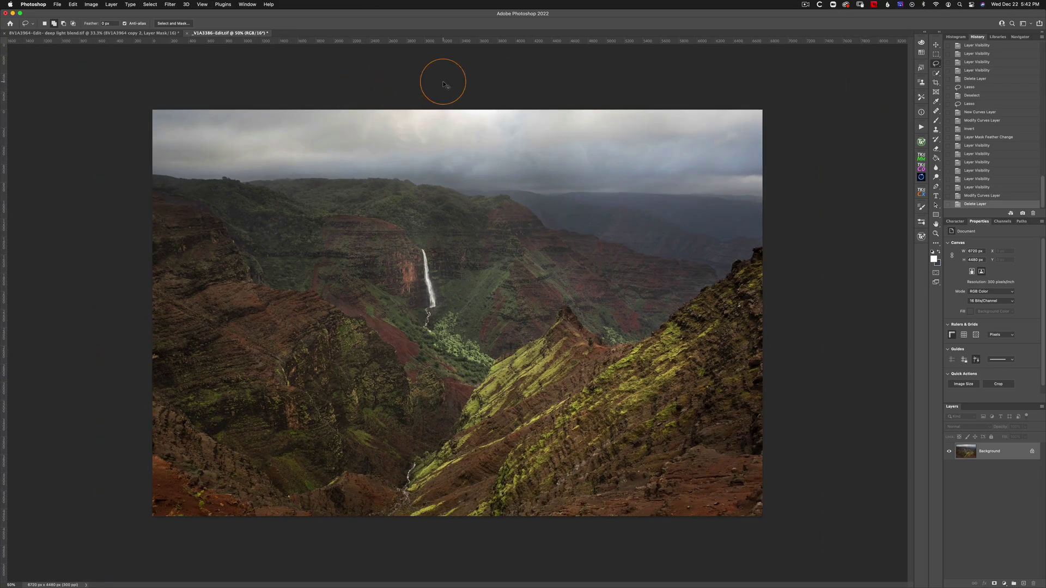
{"action": "key", "text": "super+minus"}
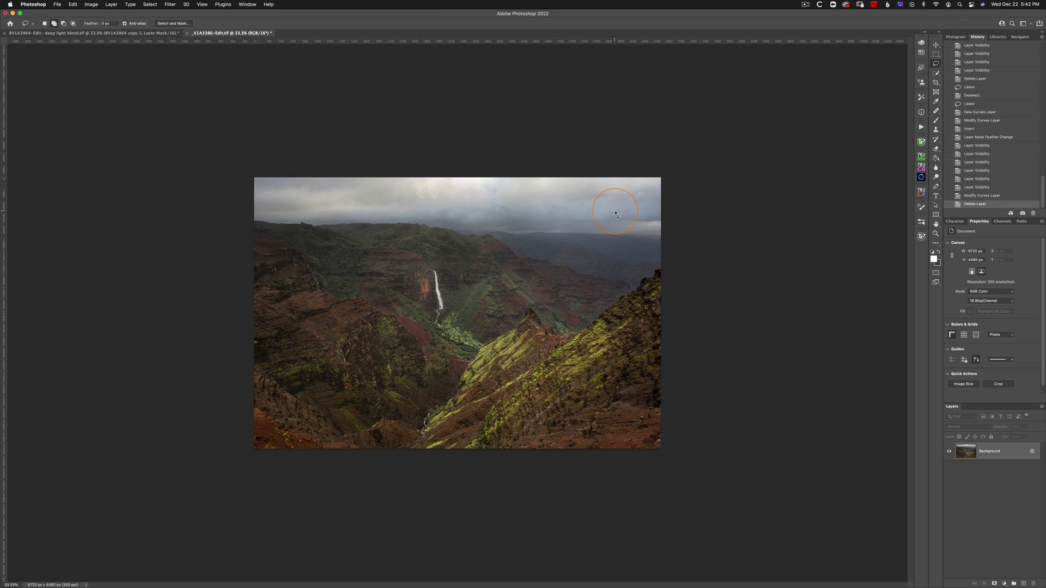
{"action": "mouse_move", "coordinate": [617, 210]}
{"action": "left_mouse_down"}
{"action": "mouse_move", "coordinate": [314, 215]}
{"action": "mouse_move", "coordinate": [301, 238]}
{"action": "mouse_move", "coordinate": [288, 343]}
{"action": "mouse_move", "coordinate": [298, 395]}
{"action": "mouse_move", "coordinate": [359, 412]}
{"action": "mouse_move", "coordinate": [599, 411]}
{"action": "mouse_move", "coordinate": [614, 389]}
{"action": "mouse_move", "coordinate": [631, 290]}
{"action": "mouse_move", "coordinate": [629, 221]}
{"action": "left_mouse_up"}
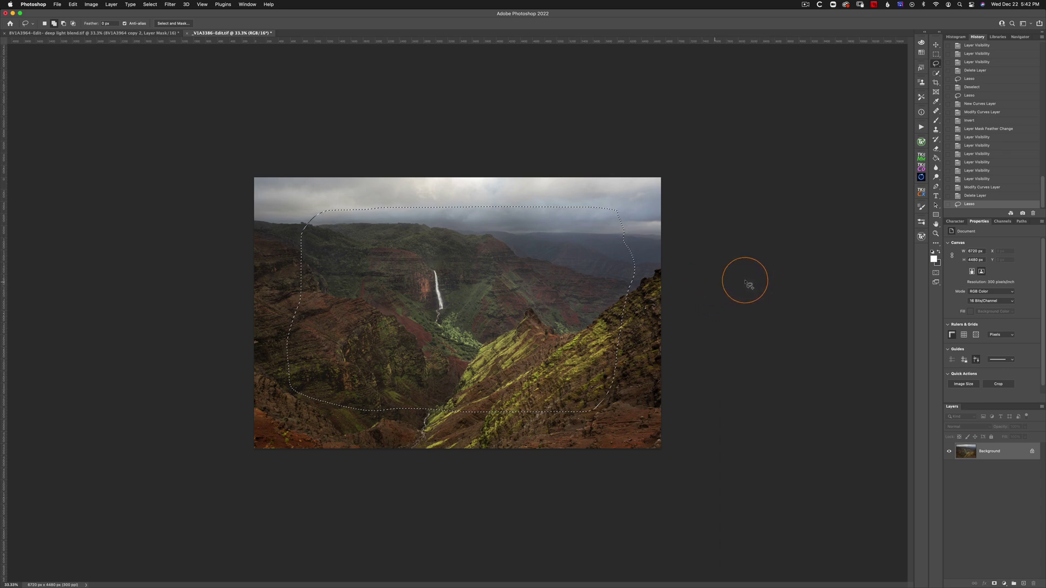
Add a Curves 1 layer on the selection, pull its curve down to darken, and target its mask.
{"action": "left_click", "coordinate": [1004, 583]}
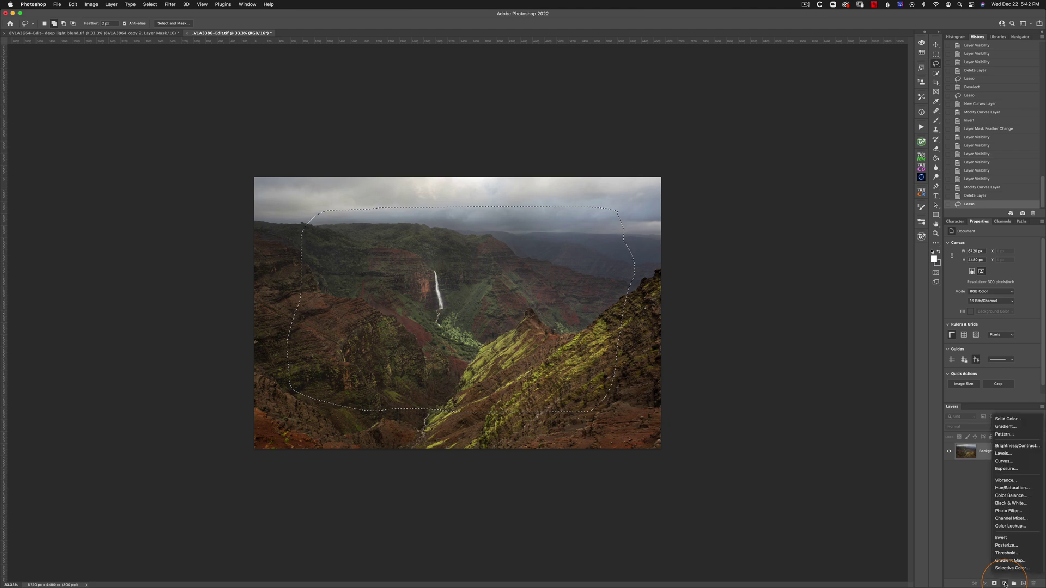
{"action": "left_click", "coordinate": [1007, 462]}
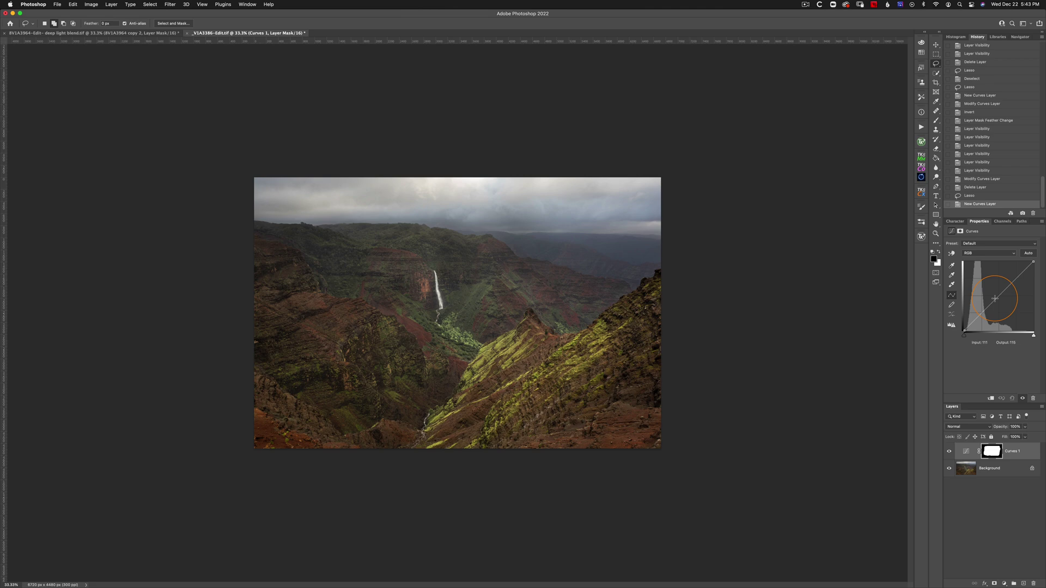
{"action": "left_click_drag", "start_coordinate": [995, 299], "coordinate": [998, 307]}
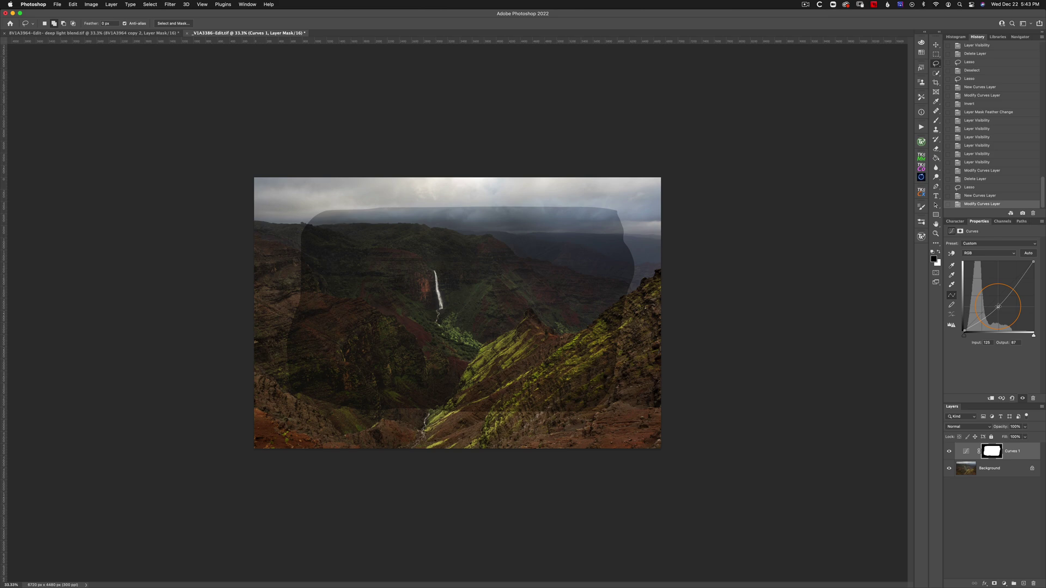
{"action": "left_click", "coordinate": [993, 454]}
Invert the Curves 1 mask and feather it to 676.5 px.
{"action": "key", "text": "super+i"}
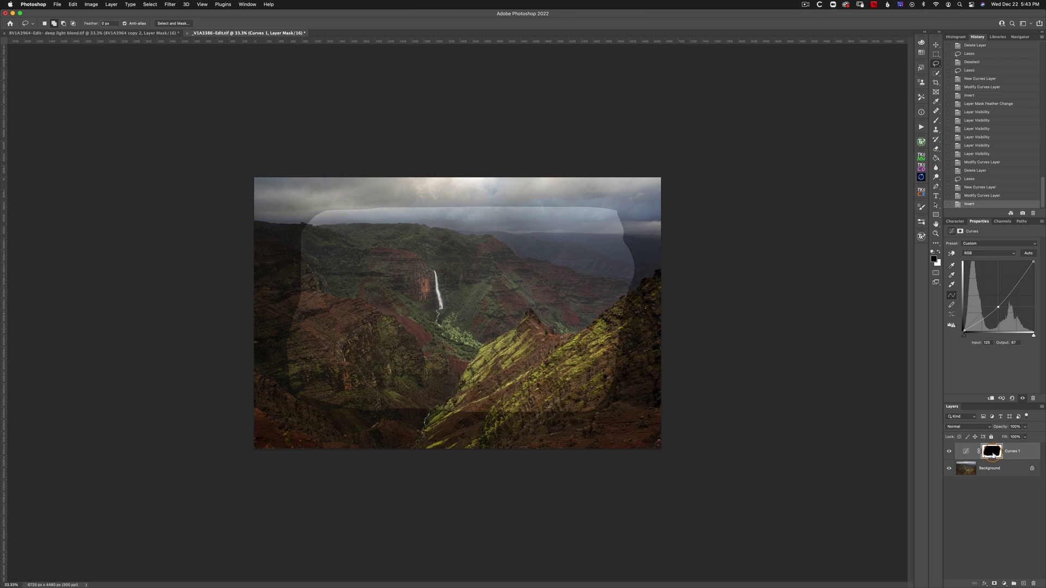
{"action": "left_click", "coordinate": [992, 454]}
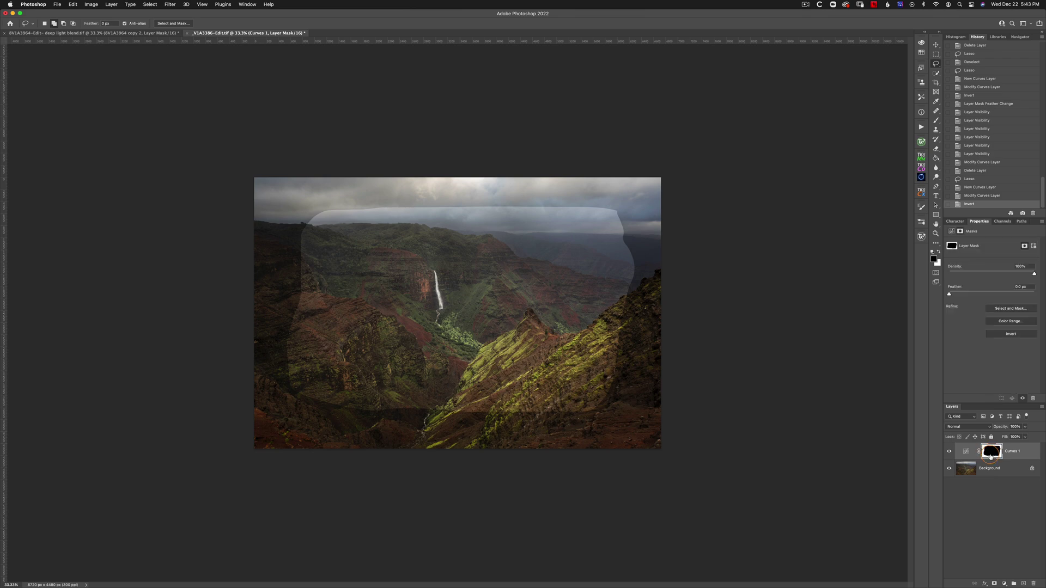
{"action": "left_click", "coordinate": [967, 452]}
{"action": "left_click", "coordinate": [949, 294]}
{"action": "left_click_drag", "start_coordinate": [949, 294], "coordinate": [1028, 293]}
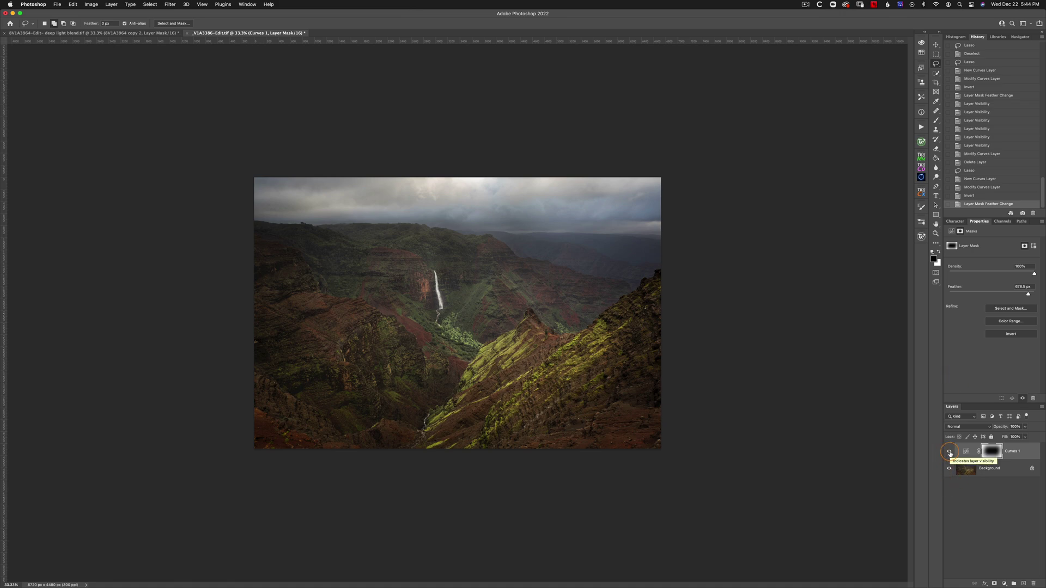
Compare Curves 1 on and off, then raise its curve point toward the diagonal for a gentler vignette.
{"action": "left_click", "coordinate": [949, 452]}
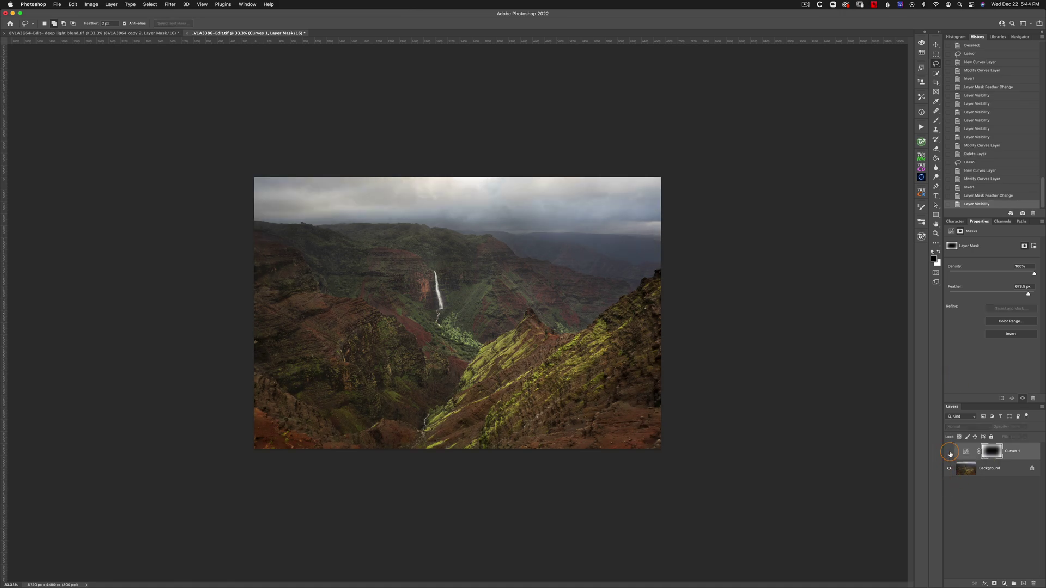
{"action": "left_click", "coordinate": [949, 452]}
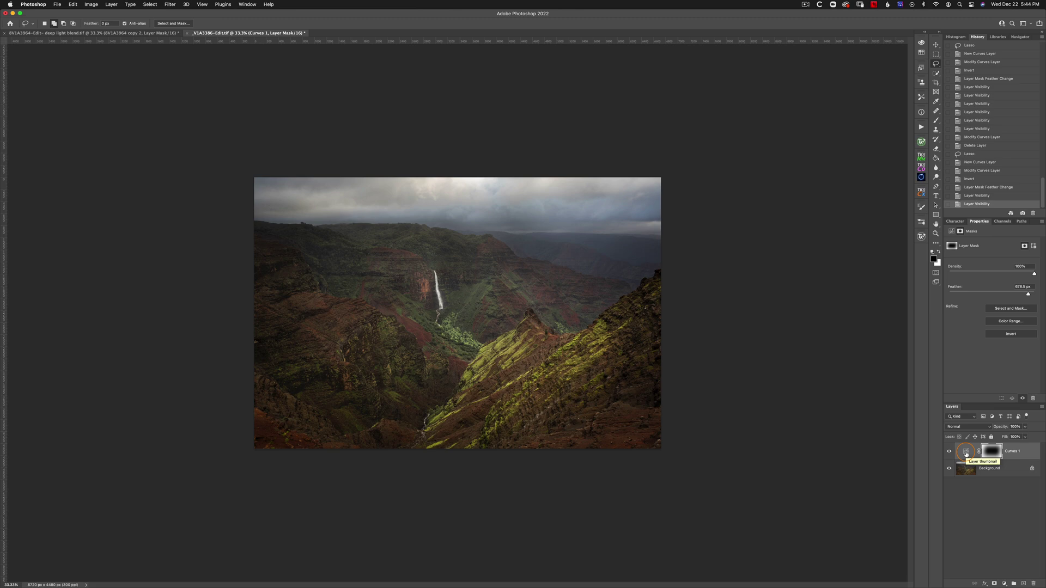
{"action": "left_click", "coordinate": [966, 453]}
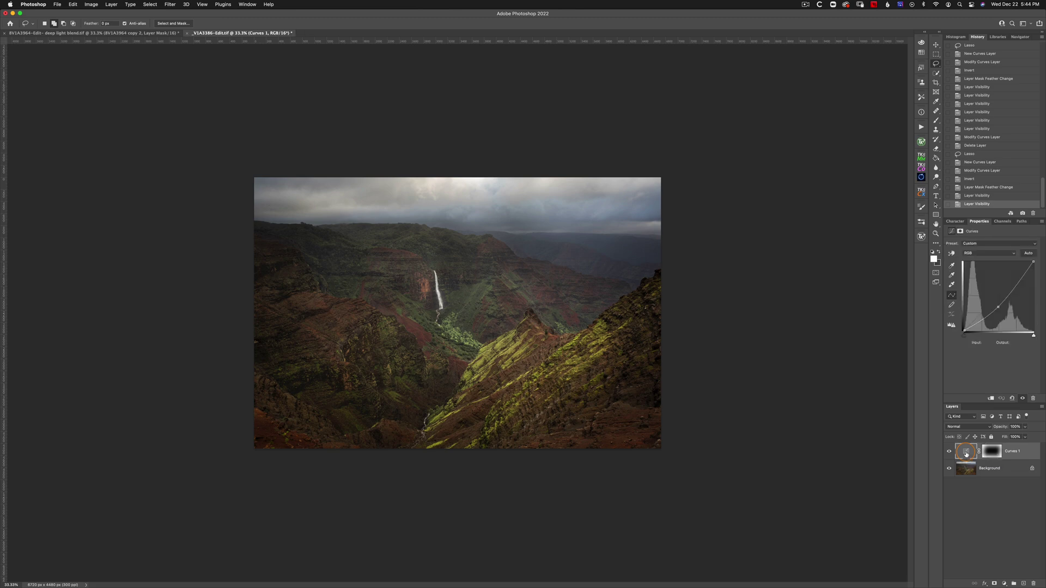
{"action": "left_click", "coordinate": [998, 308]}
{"action": "mouse_move", "coordinate": [998, 307]}
{"action": "left_mouse_down"}
{"action": "mouse_move", "coordinate": [992, 294]}
{"action": "mouse_move", "coordinate": [1001, 305]}
{"action": "left_mouse_up"}
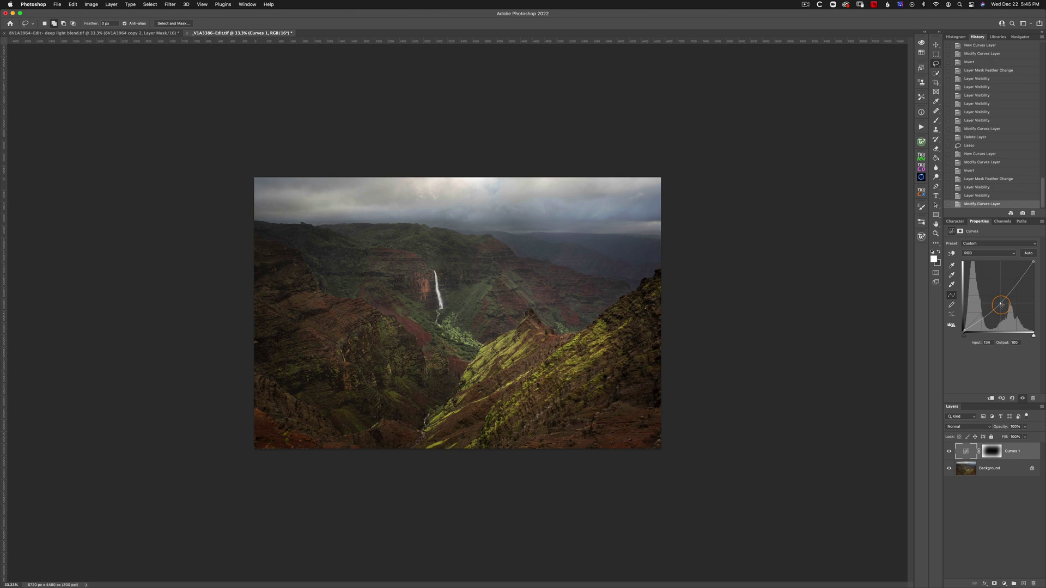
View the Curves 1 mask on canvas, brush black into its top-right corner, then undo the stroke.
{"action": "left_click", "coordinate": [936, 120]}
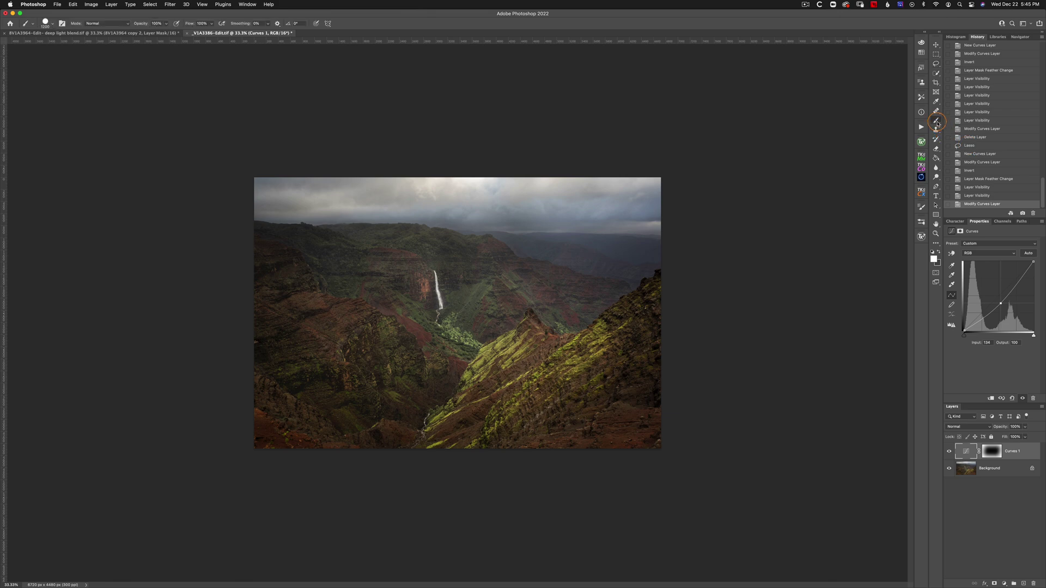
{"action": "left_click", "coordinate": [992, 451]}
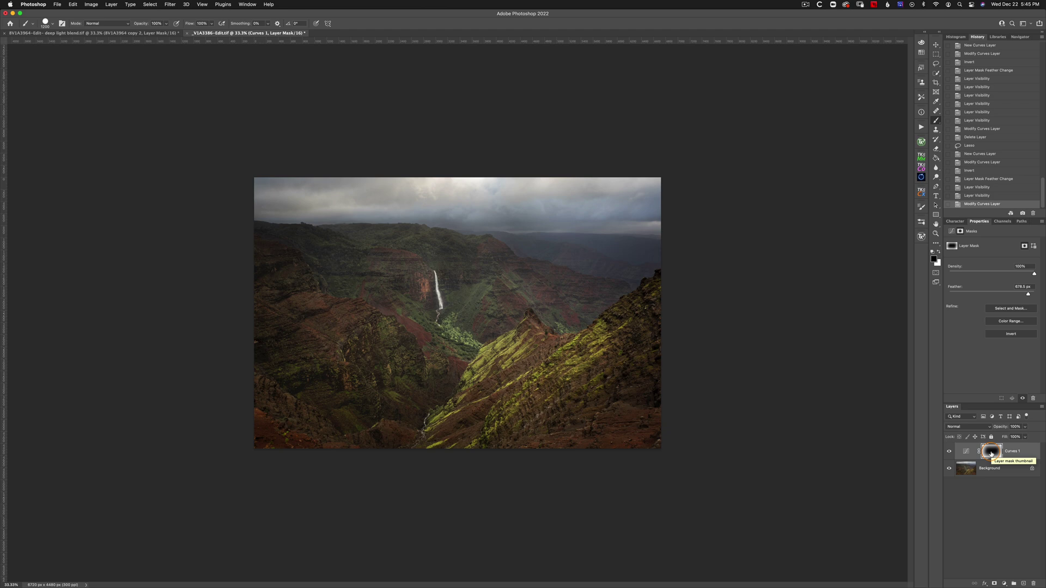
{"action": "left_click", "coordinate": [991, 453], "text": "alt"}
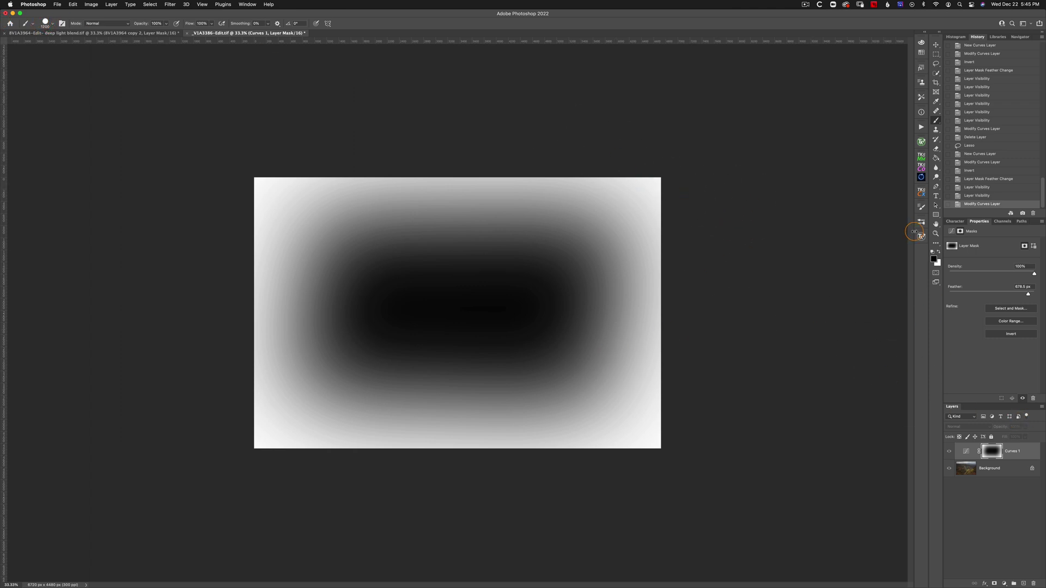
{"action": "left_click_drag", "start_coordinate": [567, 272], "coordinate": [649, 187]}
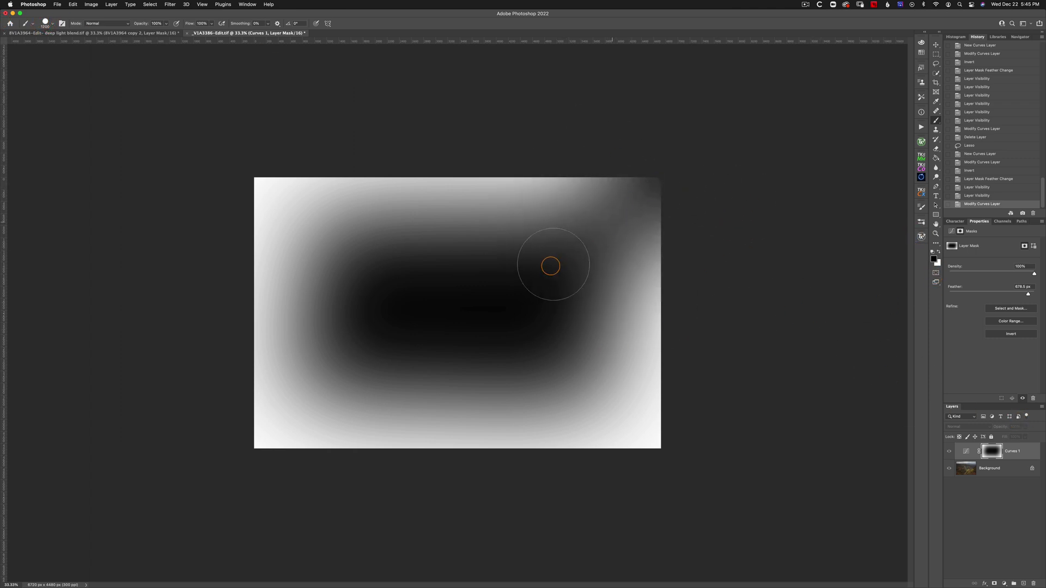
{"action": "mouse_move", "coordinate": [538, 271]}
{"action": "left_mouse_down"}
{"action": "mouse_move", "coordinate": [639, 180]}
{"action": "mouse_move", "coordinate": [670, 177]}
{"action": "left_mouse_up"}
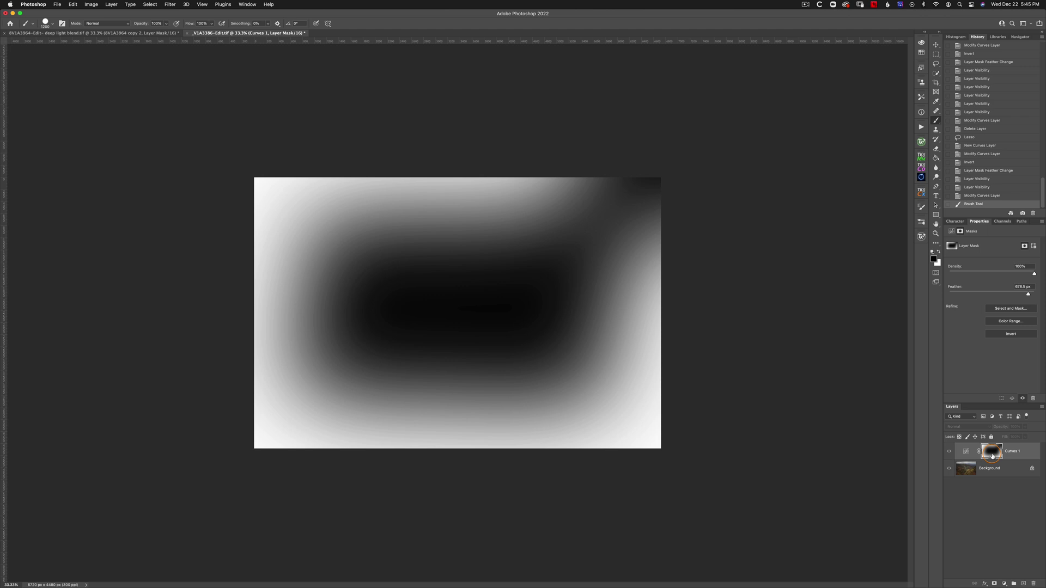
{"action": "key", "text": "super+z"}
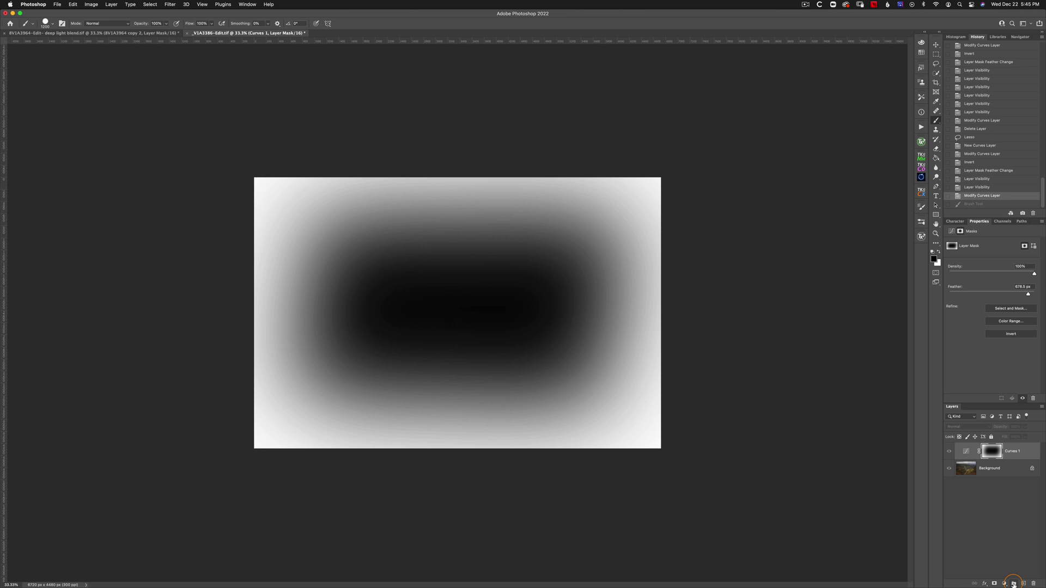
Create Group 1, move Curves 1 into it, and collapse the group.
{"action": "left_click", "coordinate": [1013, 584]}
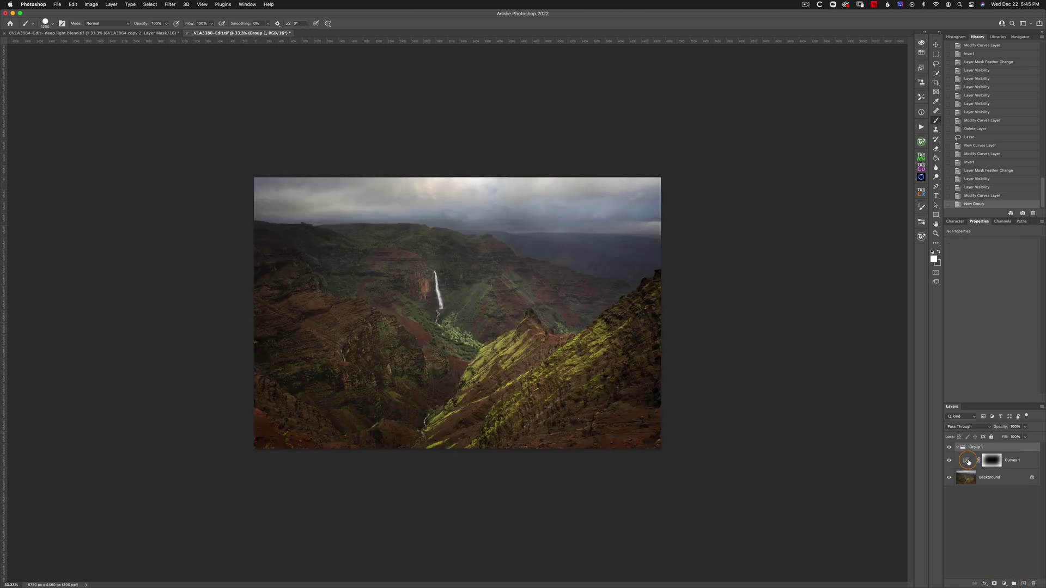
{"action": "left_click", "coordinate": [1012, 460]}
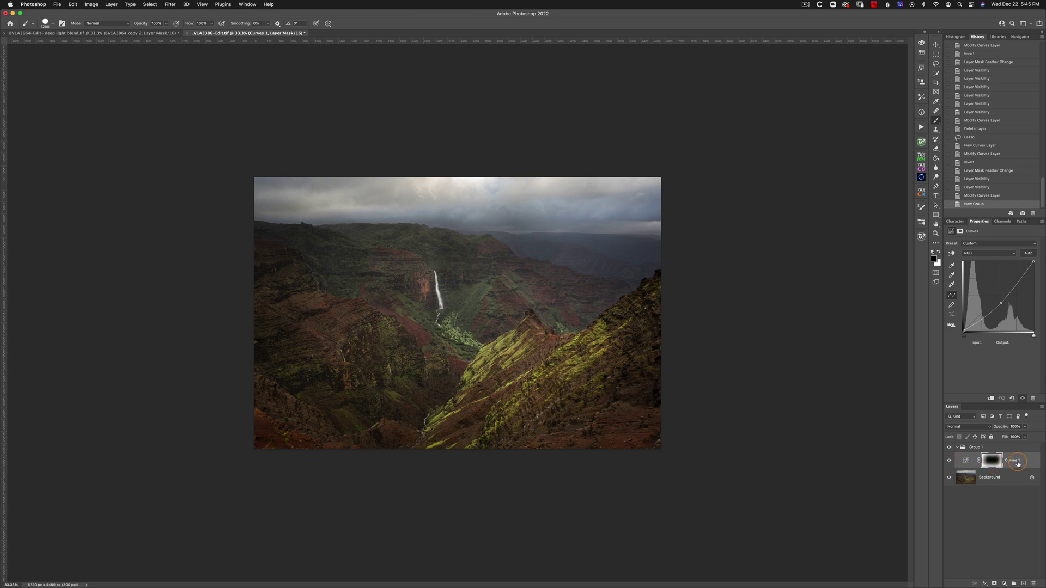
{"action": "left_click_drag", "start_coordinate": [1018, 464], "coordinate": [975, 448]}
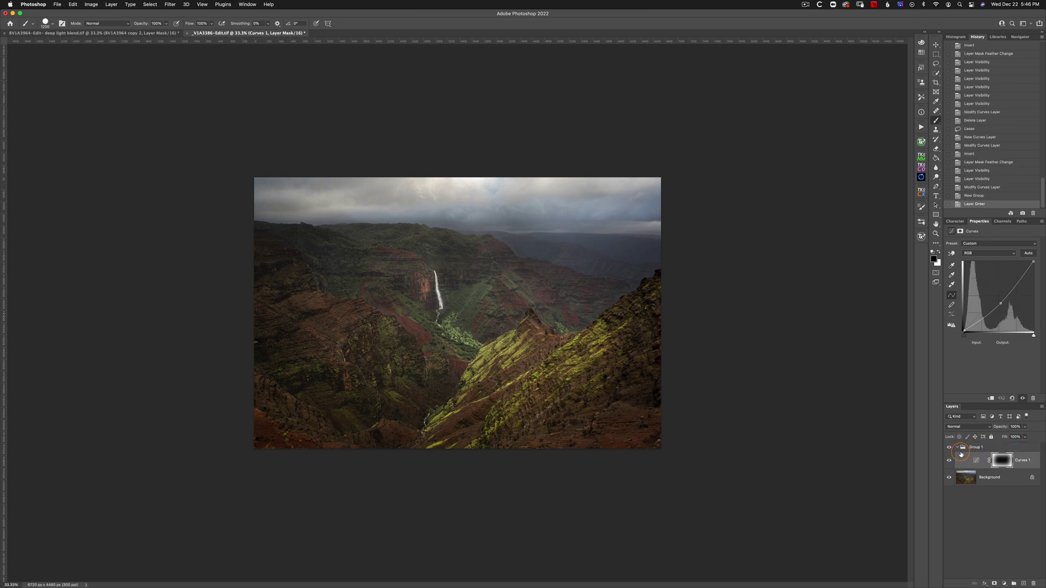
{"action": "left_click", "coordinate": [957, 447]}
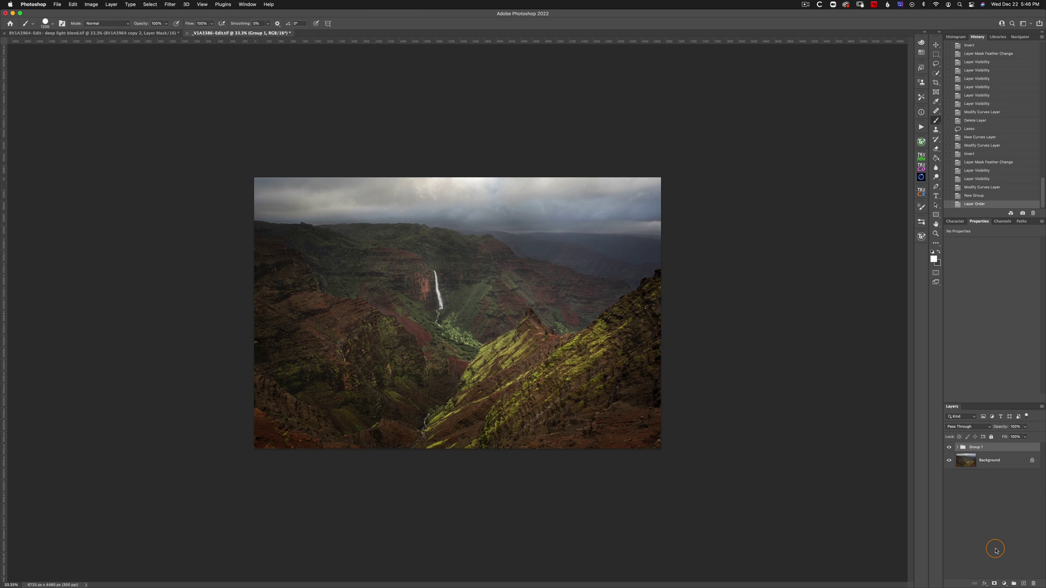
Add a layer mask to Group 1, soften the brush to 34% hardness, and reset colours to black and white.
{"action": "left_click", "coordinate": [993, 583]}
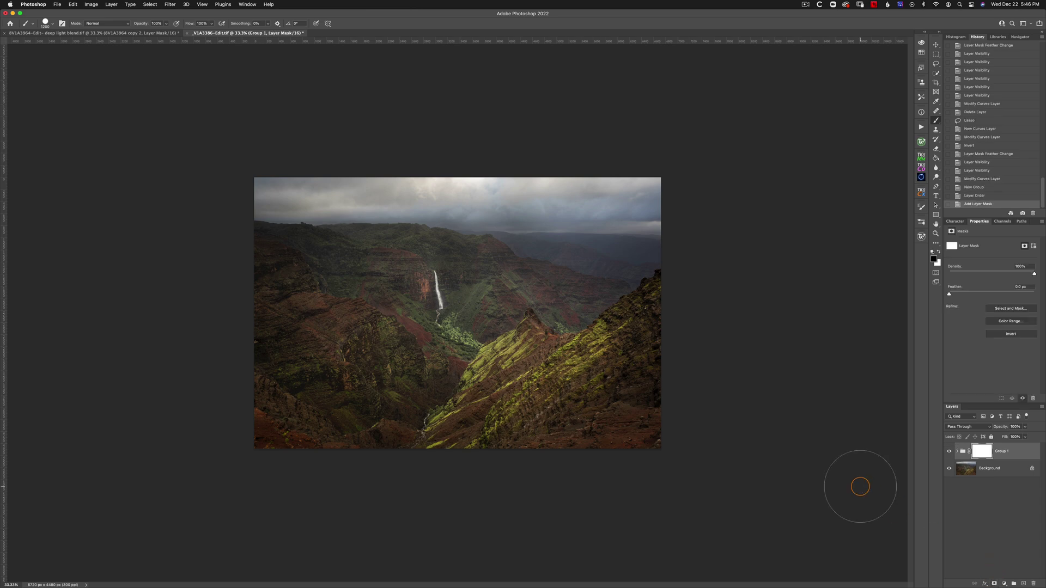
{"action": "left_click", "coordinate": [45, 23]}
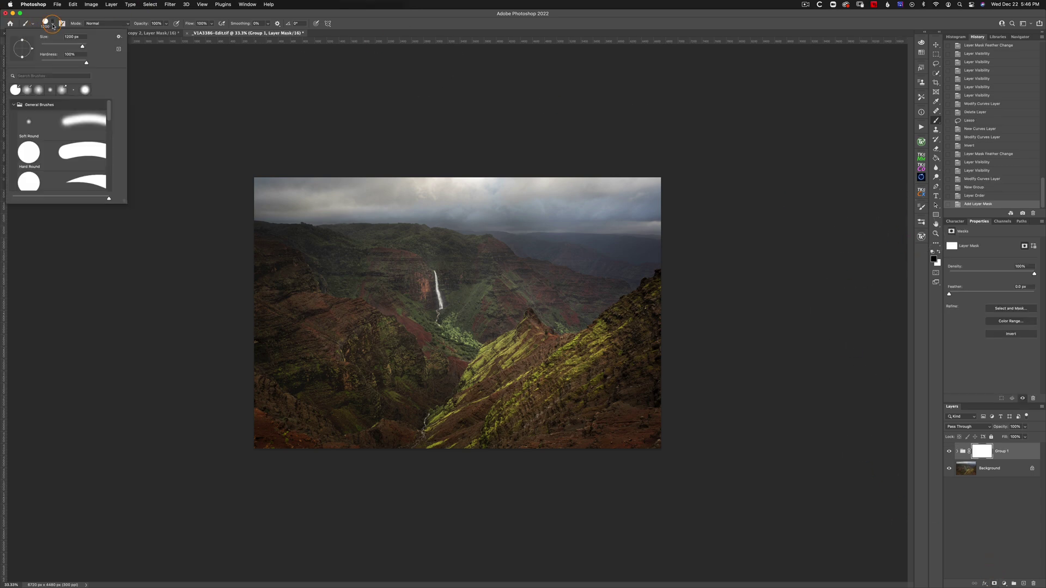
{"action": "left_click_drag", "start_coordinate": [77, 60], "coordinate": [24, 63]}
{"action": "left_click", "coordinate": [957, 451]}
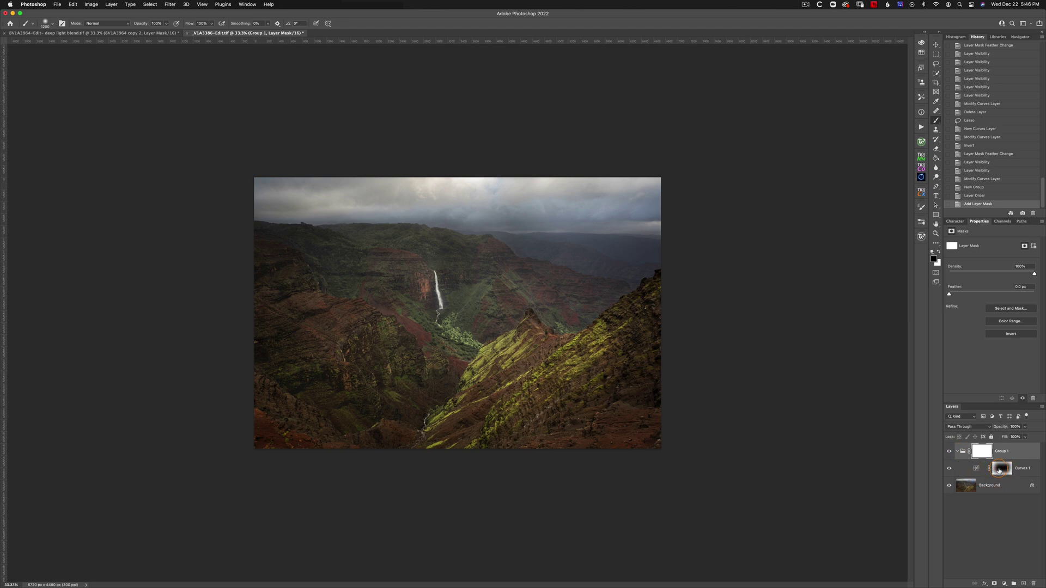
{"action": "left_click", "coordinate": [956, 453]}
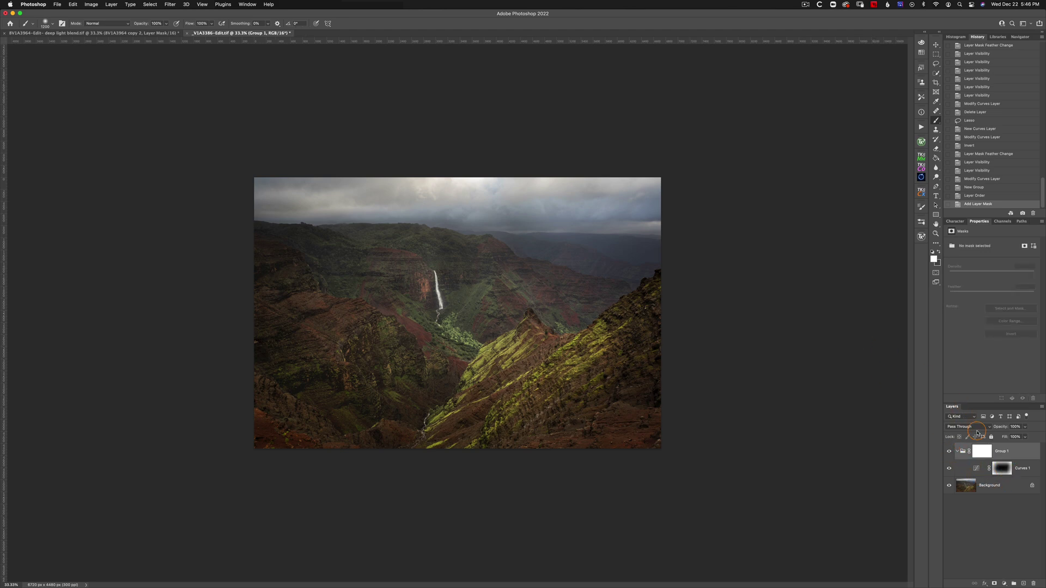
{"action": "left_click", "coordinate": [933, 252]}
Paint black over the upper-right sky on Group 1's mask and view that mask alone.
{"action": "left_click", "coordinate": [981, 451]}
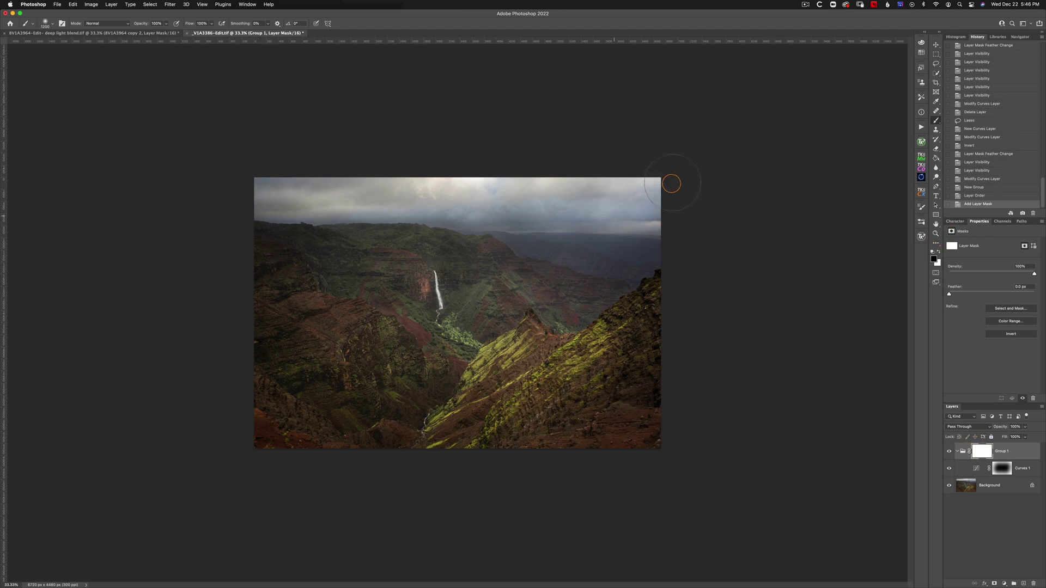
{"action": "left_click_drag", "start_coordinate": [621, 204], "coordinate": [669, 188]}
{"action": "left_click_drag", "start_coordinate": [529, 200], "coordinate": [567, 188]}
{"action": "mouse_move", "coordinate": [561, 196]}
{"action": "left_mouse_down"}
{"action": "mouse_move", "coordinate": [694, 201]}
{"action": "mouse_move", "coordinate": [596, 196]}
{"action": "left_mouse_up"}
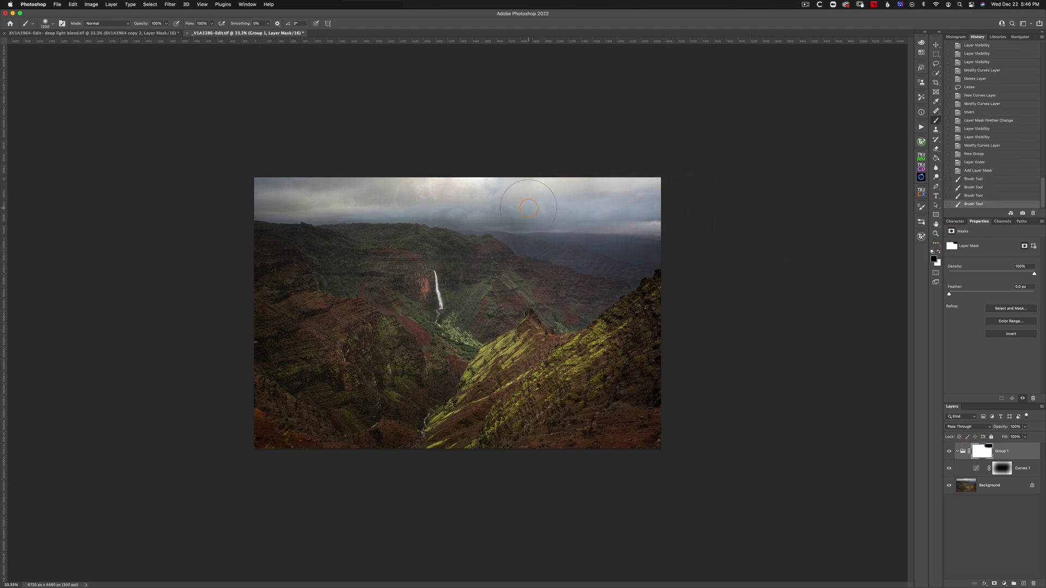
{"action": "mouse_move", "coordinate": [515, 195]}
{"action": "left_mouse_down"}
{"action": "mouse_move", "coordinate": [643, 248]}
{"action": "mouse_move", "coordinate": [542, 262]}
{"action": "mouse_move", "coordinate": [665, 229]}
{"action": "mouse_move", "coordinate": [570, 267]}
{"action": "left_mouse_up"}
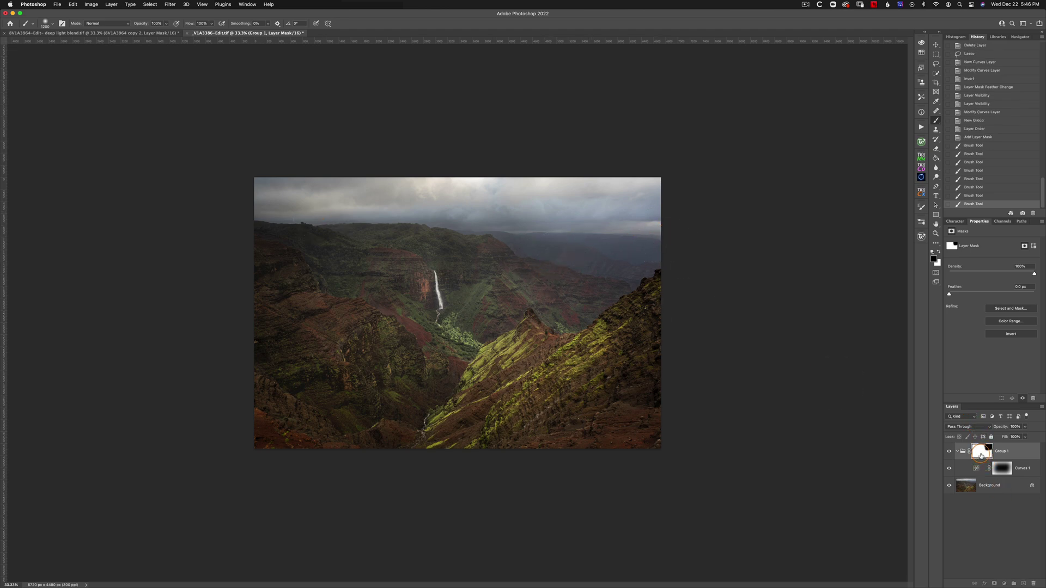
{"action": "left_click", "coordinate": [983, 452], "text": "alt"}
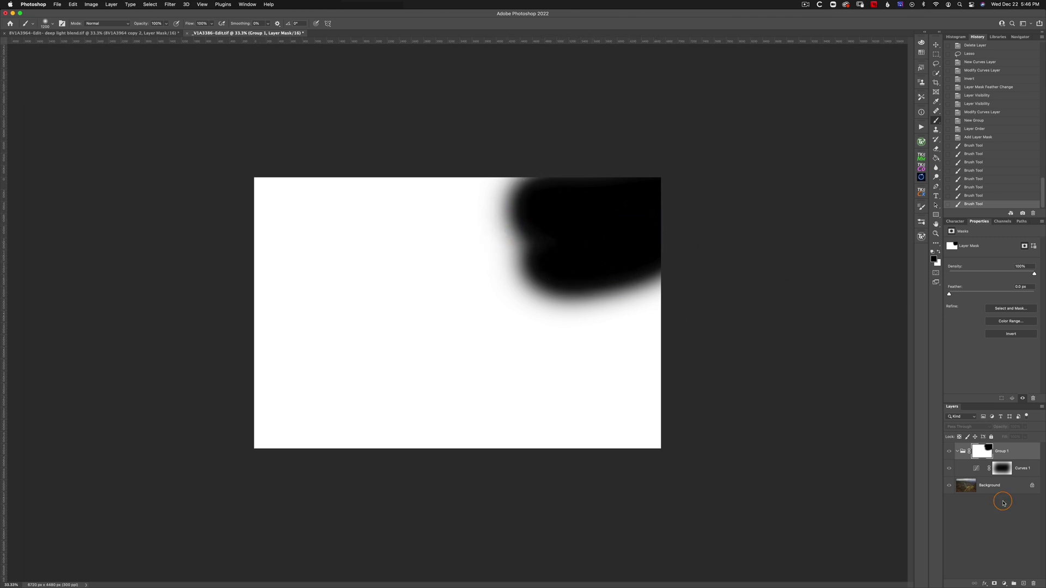
Inspect the Curves 1 mask alone, then paint across the top of the sky on Group 1's mask.
{"action": "left_click", "coordinate": [1000, 469]}
{"action": "left_click", "coordinate": [1000, 469], "text": "alt"}
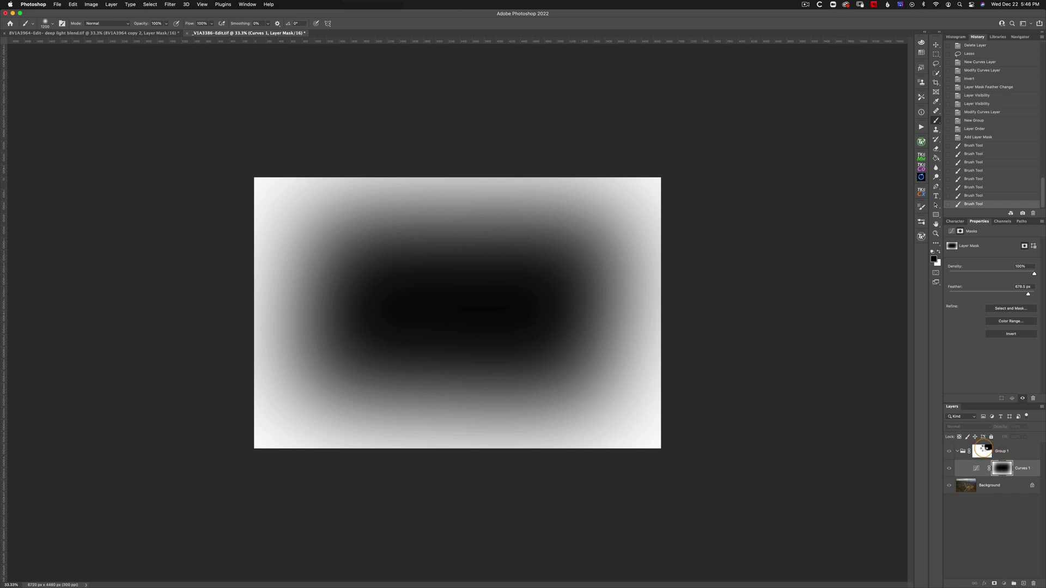
{"action": "key", "text": "super+equal"}
{"action": "left_click", "coordinate": [977, 451]}
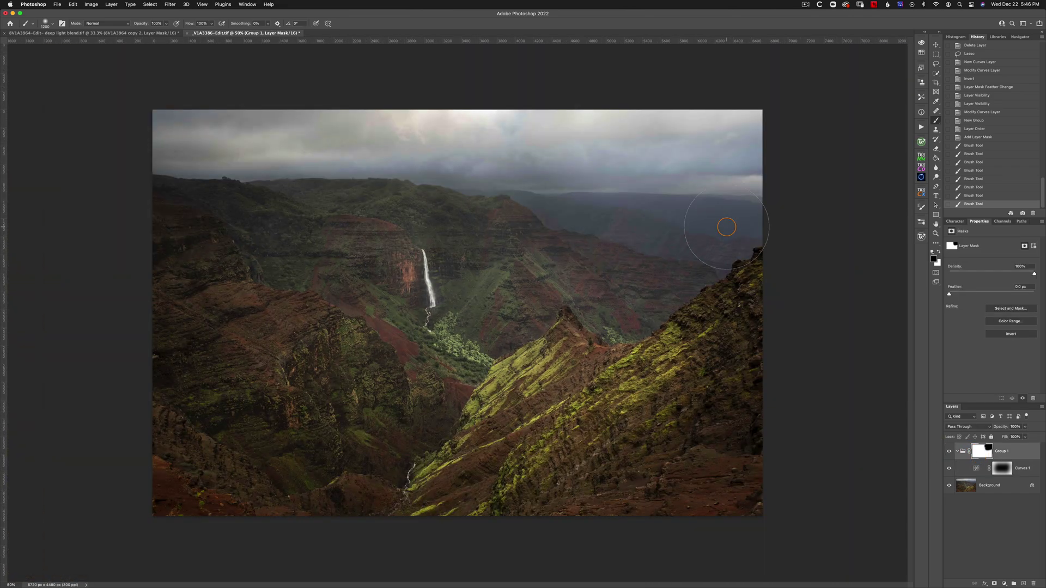
{"action": "mouse_move", "coordinate": [282, 95]}
{"action": "left_mouse_down"}
{"action": "mouse_move", "coordinate": [134, 123]}
{"action": "mouse_move", "coordinate": [515, 120]}
{"action": "mouse_move", "coordinate": [73, 103]}
{"action": "mouse_move", "coordinate": [289, 143]}
{"action": "mouse_move", "coordinate": [164, 172]}
{"action": "left_mouse_up"}
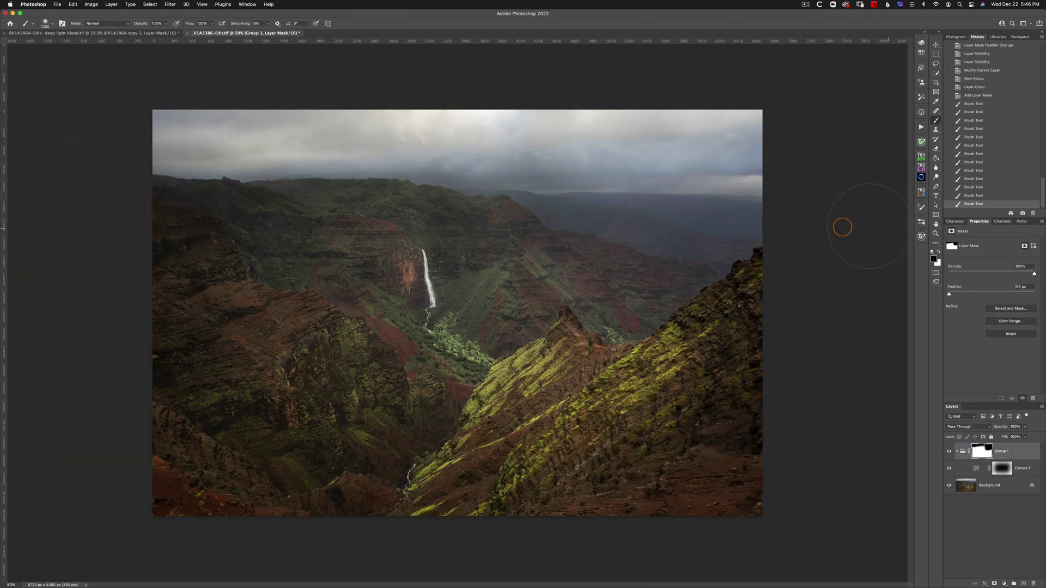
Switch to white at about 48% brush opacity and paint softly across the sky and horizon.
{"action": "key", "text": "super+comma"}
{"action": "key", "text": "super+comma"}
{"action": "key", "text": "super+comma"}
{"action": "key", "text": "super+comma"}
{"action": "key", "text": "super+comma"}
{"action": "key", "text": "super+comma"}
{"action": "key", "text": "super+comma"}
{"action": "key", "text": "super+comma"}
{"action": "key", "text": "super+comma"}
{"action": "key", "text": "super+comma"}
{"action": "key", "text": "super+comma"}
{"action": "key", "text": "super+comma"}
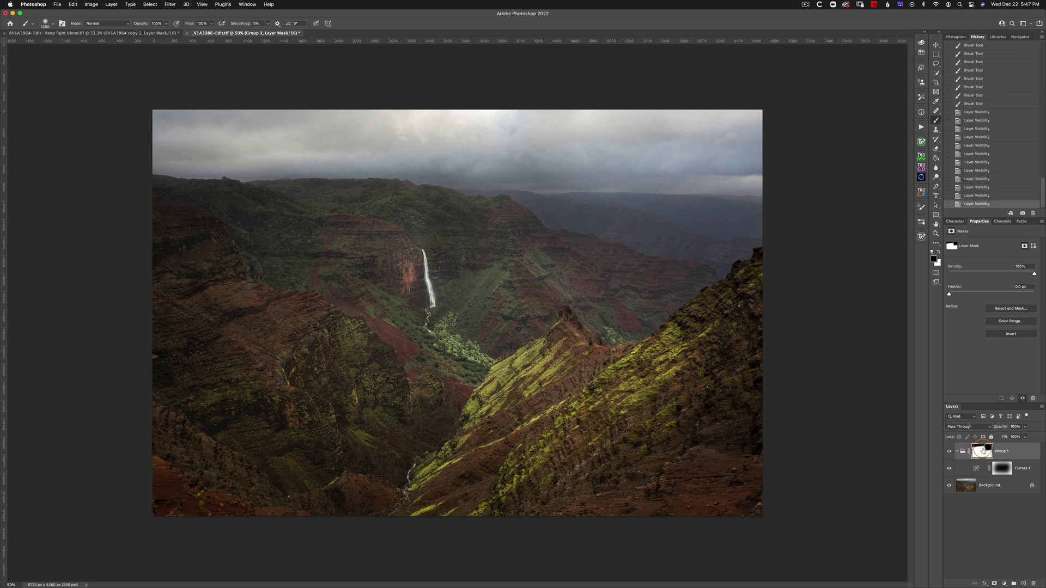
{"action": "key", "text": "x"}
{"action": "left_click", "coordinate": [166, 23]}
{"action": "left_click_drag", "start_coordinate": [167, 33], "coordinate": [149, 34]}
{"action": "mouse_move", "coordinate": [180, 133]}
{"action": "left_mouse_down"}
{"action": "mouse_move", "coordinate": [798, 140]}
{"action": "mouse_move", "coordinate": [574, 106]}
{"action": "left_mouse_up"}
{"action": "mouse_move", "coordinate": [822, 236]}
{"action": "left_mouse_down"}
{"action": "mouse_move", "coordinate": [639, 161]}
{"action": "mouse_move", "coordinate": [722, 211]}
{"action": "mouse_move", "coordinate": [607, 222]}
{"action": "mouse_move", "coordinate": [682, 218]}
{"action": "mouse_move", "coordinate": [729, 76]}
{"action": "left_mouse_up"}
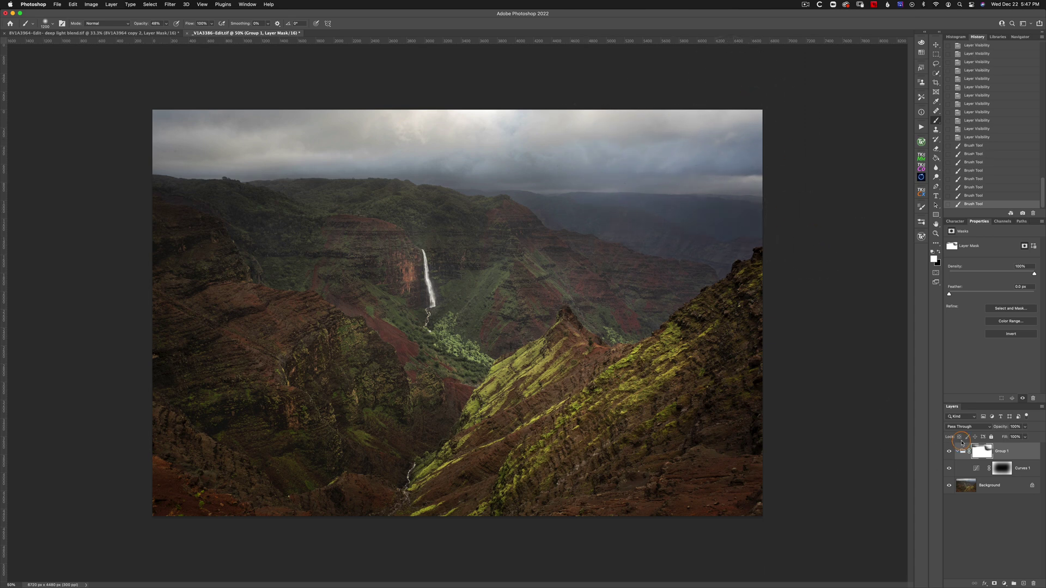
Toggle Group 1's visibility to compare before and after, leaving it switched on.
{"action": "left_click", "coordinate": [949, 453]}
{"action": "left_click", "coordinate": [948, 453]}
{"action": "left_click", "coordinate": [948, 452]}
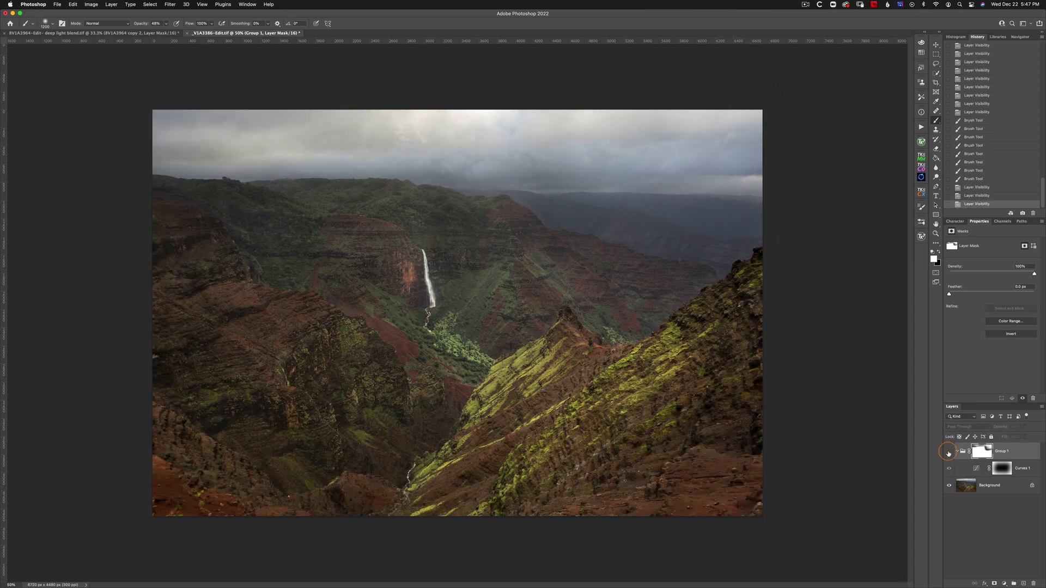
{"action": "left_click", "coordinate": [948, 452]}
{"action": "left_click", "coordinate": [949, 452]}
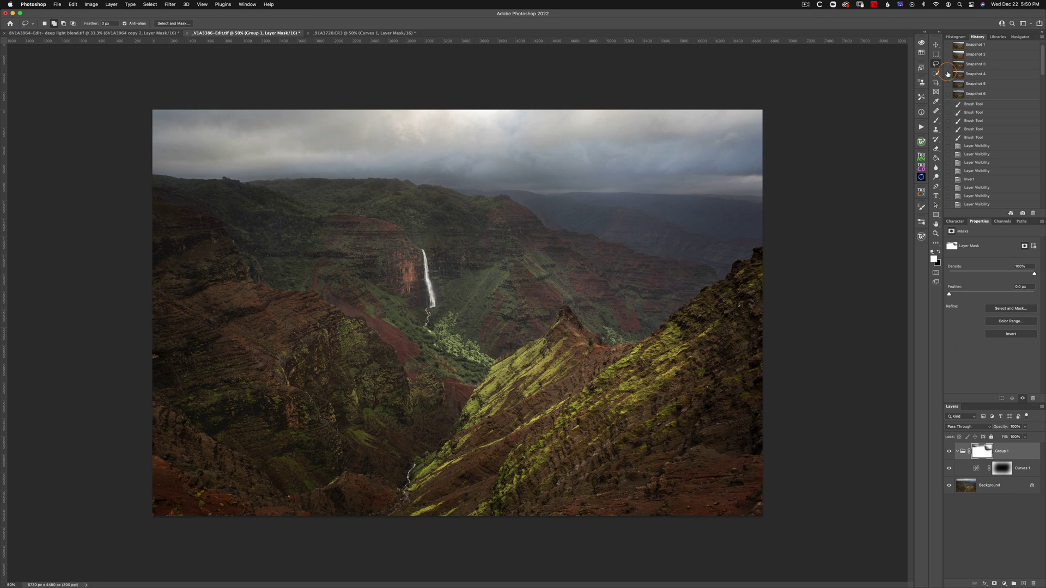
Draw a loose lasso selection around the waterfall and its neighbouring cliffs.
{"action": "mouse_move", "coordinate": [499, 290]}
{"action": "left_mouse_down"}
{"action": "mouse_move", "coordinate": [446, 234]}
{"action": "mouse_move", "coordinate": [407, 225]}
{"action": "mouse_move", "coordinate": [371, 239]}
{"action": "mouse_move", "coordinate": [369, 292]}
{"action": "mouse_move", "coordinate": [343, 307]}
{"action": "mouse_move", "coordinate": [338, 362]}
{"action": "mouse_move", "coordinate": [379, 394]}
{"action": "mouse_move", "coordinate": [505, 344]}
{"action": "mouse_move", "coordinate": [543, 291]}
{"action": "mouse_move", "coordinate": [522, 262]}
{"action": "mouse_move", "coordinate": [512, 261]}
{"action": "mouse_move", "coordinate": [498, 295]}
{"action": "left_mouse_up"}
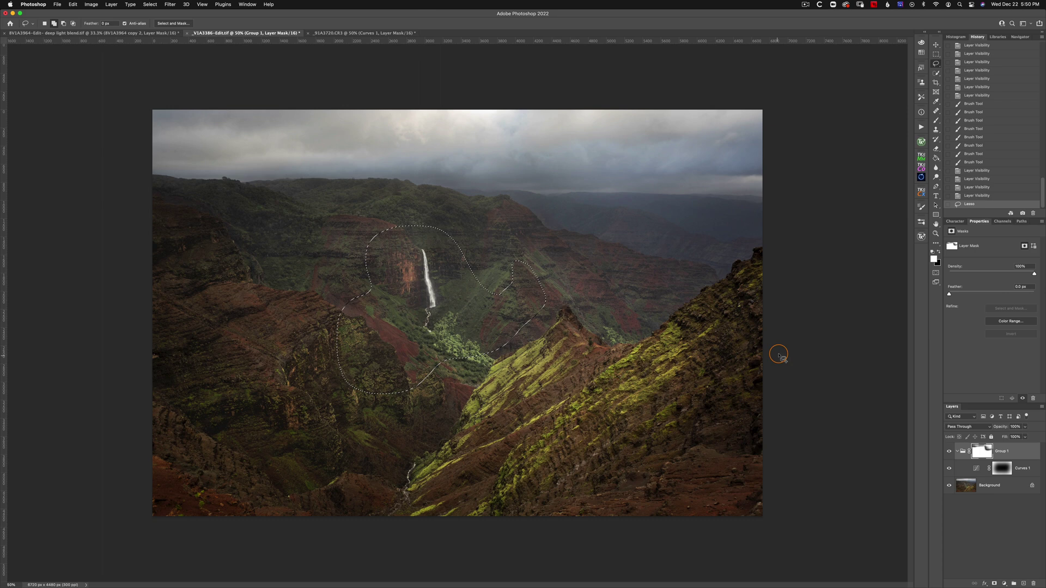
Add a Curves 2 layer on the waterfall selection and lift its curve to brighten, easing it back slightly.
{"action": "left_click", "coordinate": [1004, 584]}
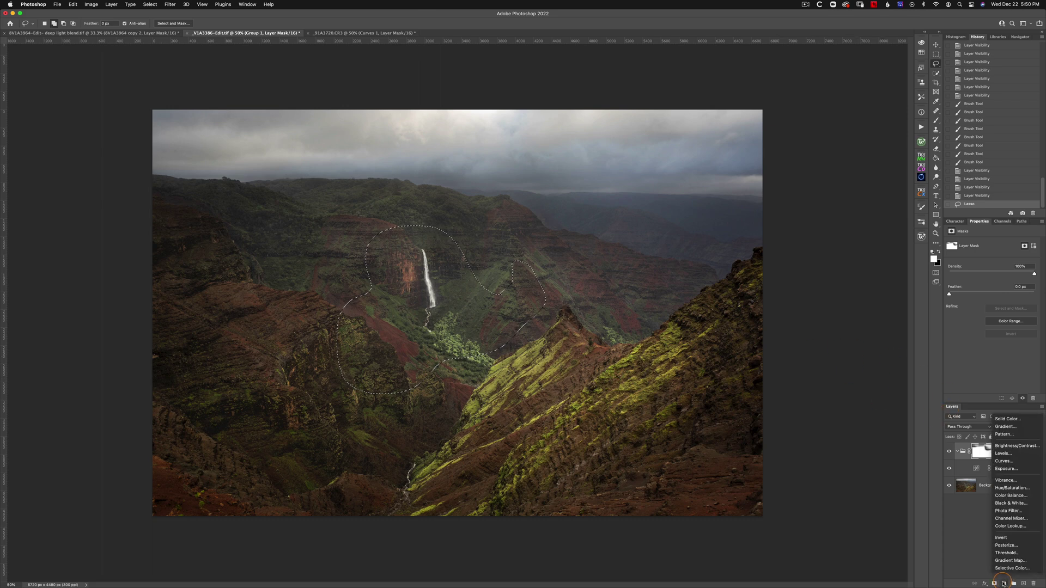
{"action": "left_click", "coordinate": [1017, 459]}
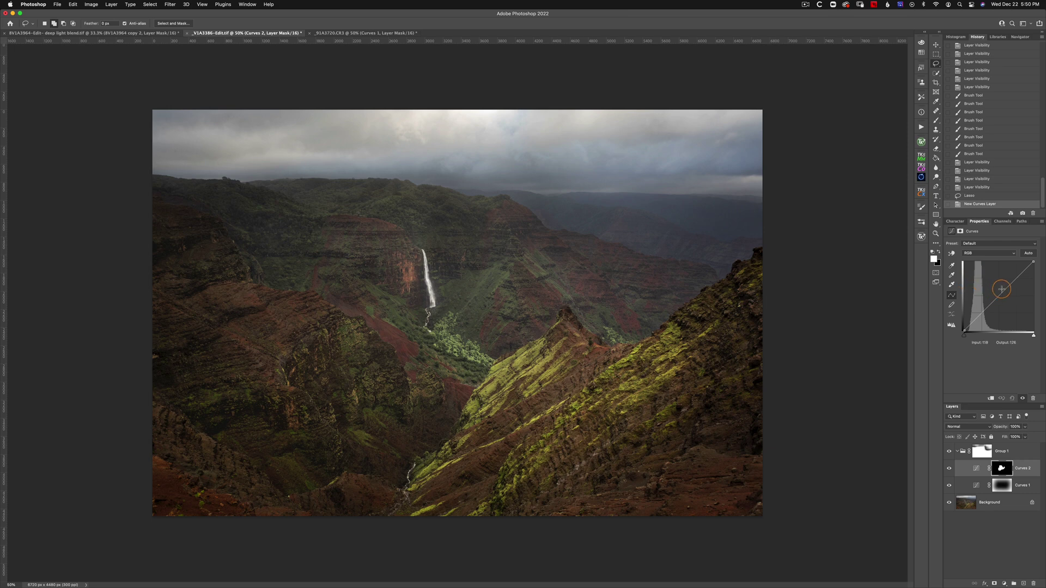
{"action": "left_click_drag", "start_coordinate": [1008, 286], "coordinate": [1008, 276]}
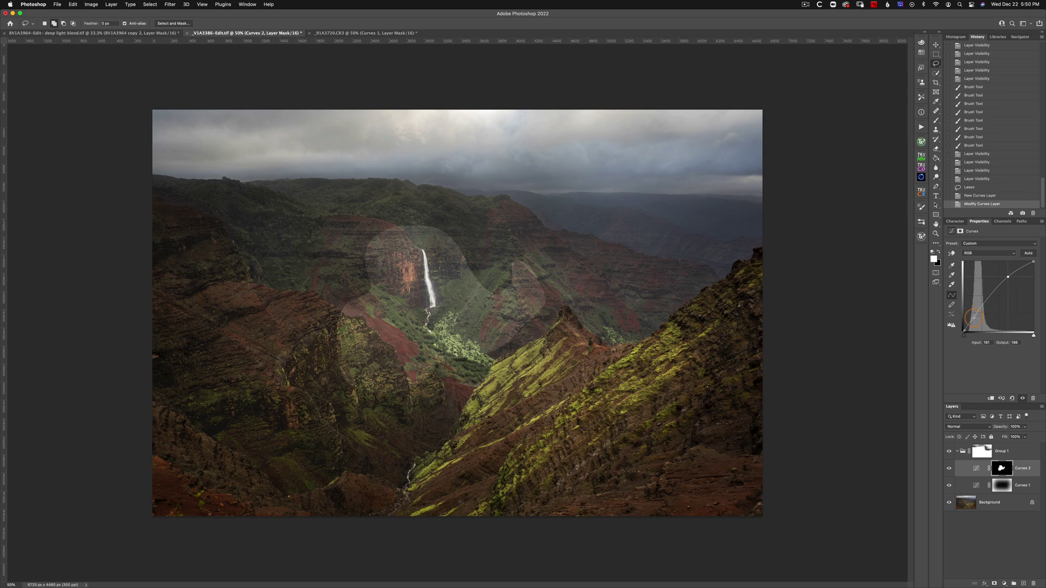
{"action": "mouse_move", "coordinate": [1007, 277]}
{"action": "left_mouse_down"}
{"action": "mouse_move", "coordinate": [988, 283]}
{"action": "mouse_move", "coordinate": [1009, 272]}
{"action": "left_mouse_up"}
{"action": "left_click_drag", "start_coordinate": [980, 307], "coordinate": [980, 308]}
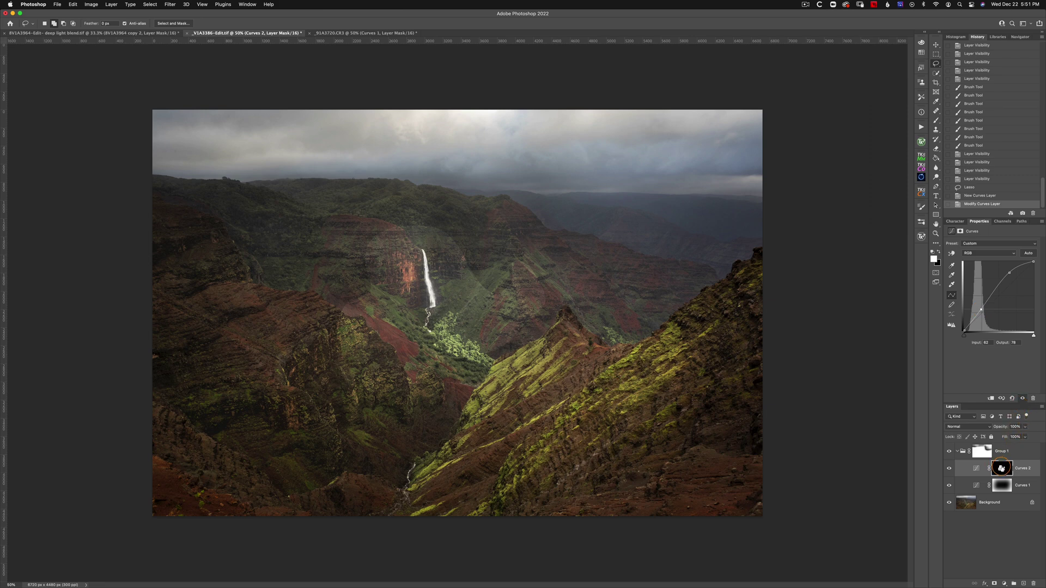
Feather the Curves 2 mask to 602.8 px and move Curves 2 out of Group 1, above it.
{"action": "left_click", "coordinate": [1001, 468]}
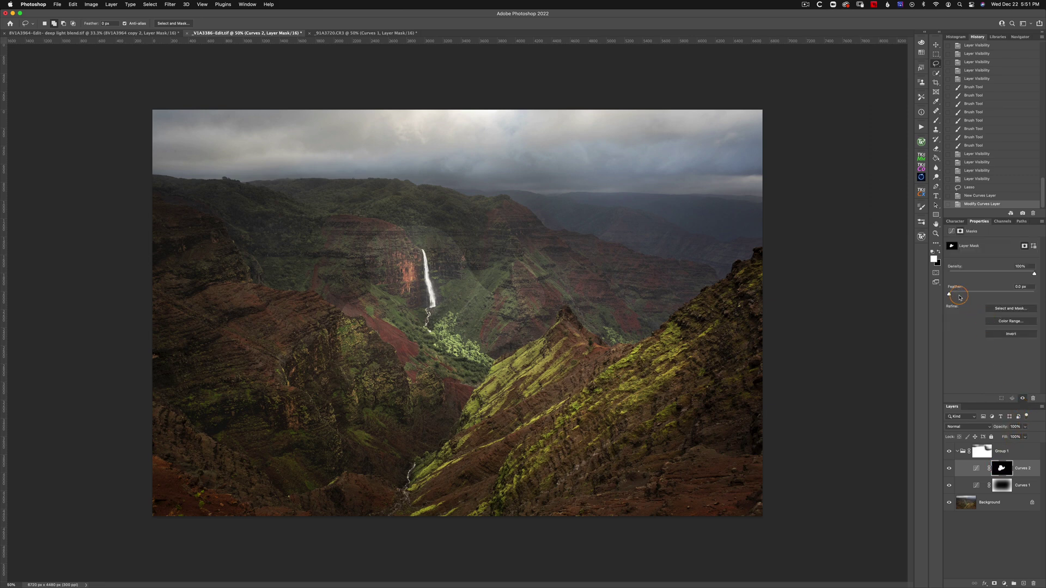
{"action": "left_click_drag", "start_coordinate": [950, 294], "coordinate": [1027, 295]}
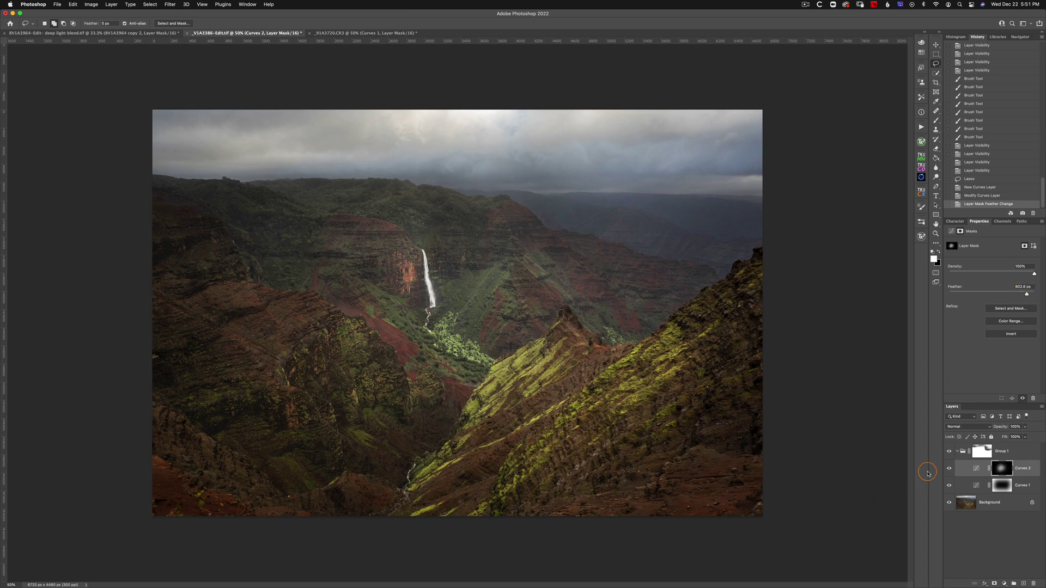
{"action": "left_click", "coordinate": [1036, 466]}
{"action": "left_click_drag", "start_coordinate": [1035, 467], "coordinate": [959, 452]}
Toggle Curves 2 off and on twice to compare the brightening, leaving it visible.
{"action": "left_click", "coordinate": [948, 452]}
{"action": "left_click", "coordinate": [948, 452]}
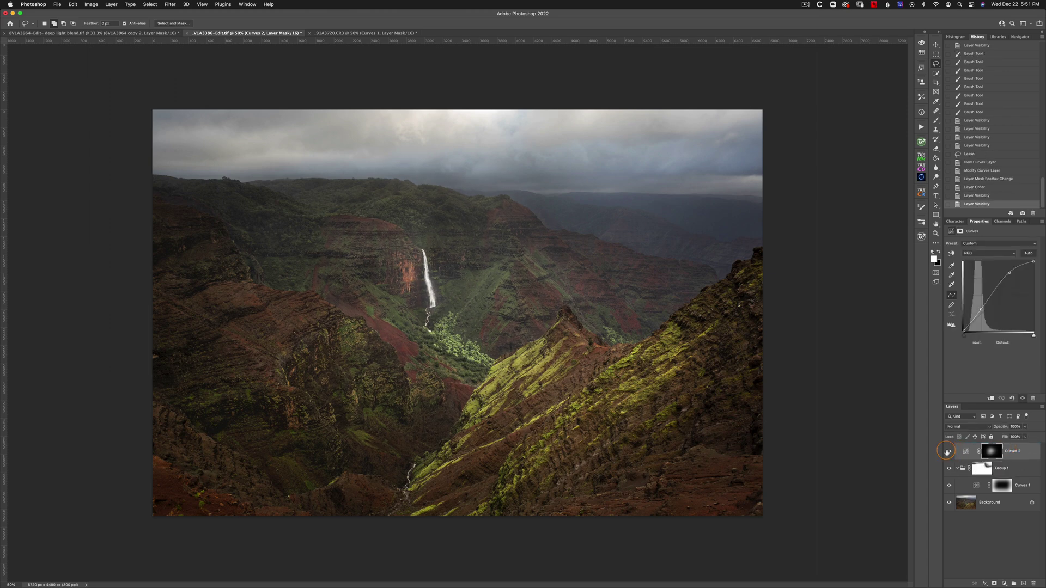
{"action": "left_click", "coordinate": [947, 452]}
{"action": "left_click", "coordinate": [947, 452]}
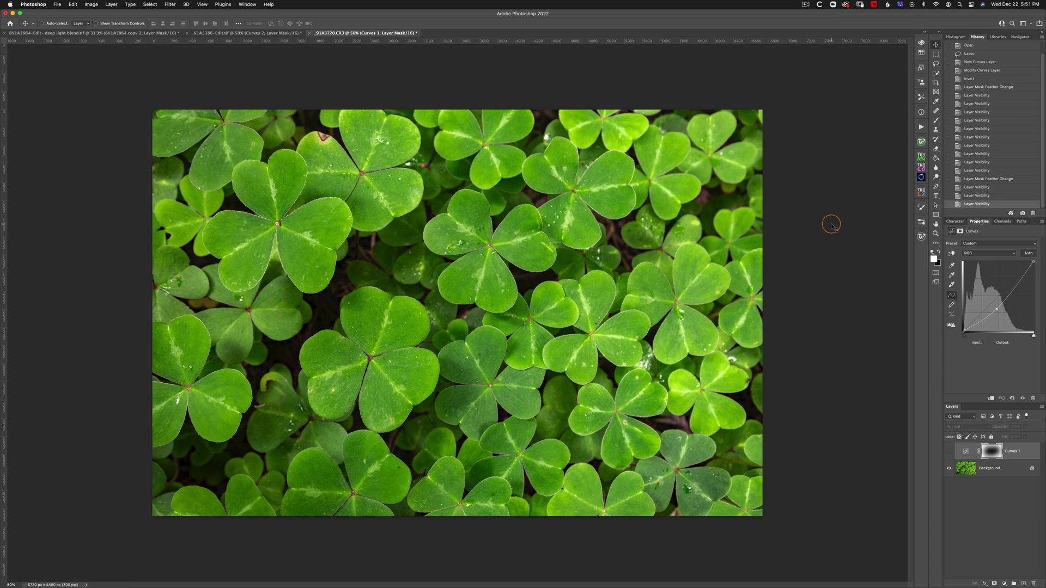
Make the clover photo's Curves 1 layer visible, darkening the edges into a vignette.
{"action": "left_click", "coordinate": [949, 452]}
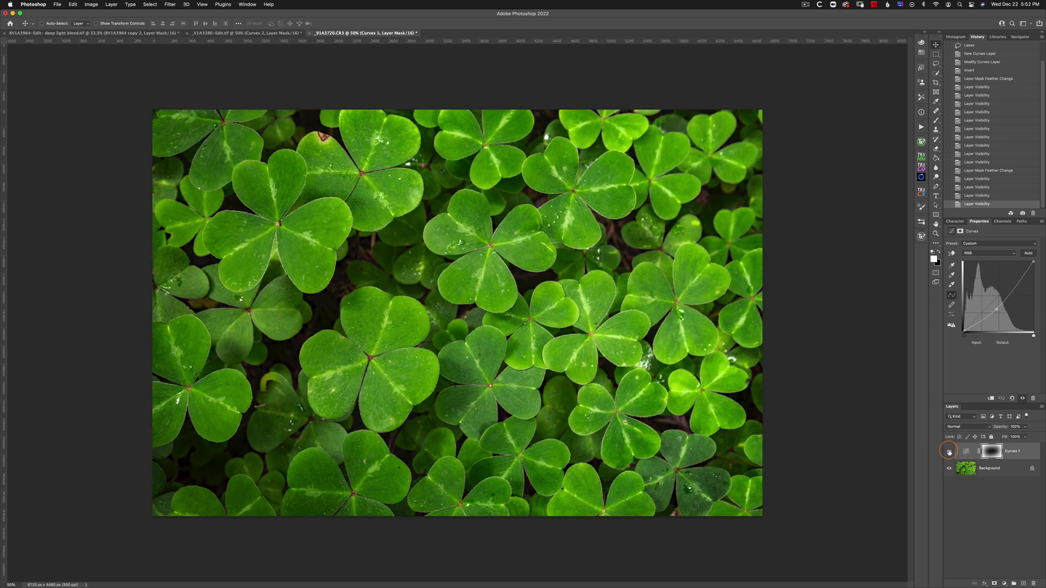